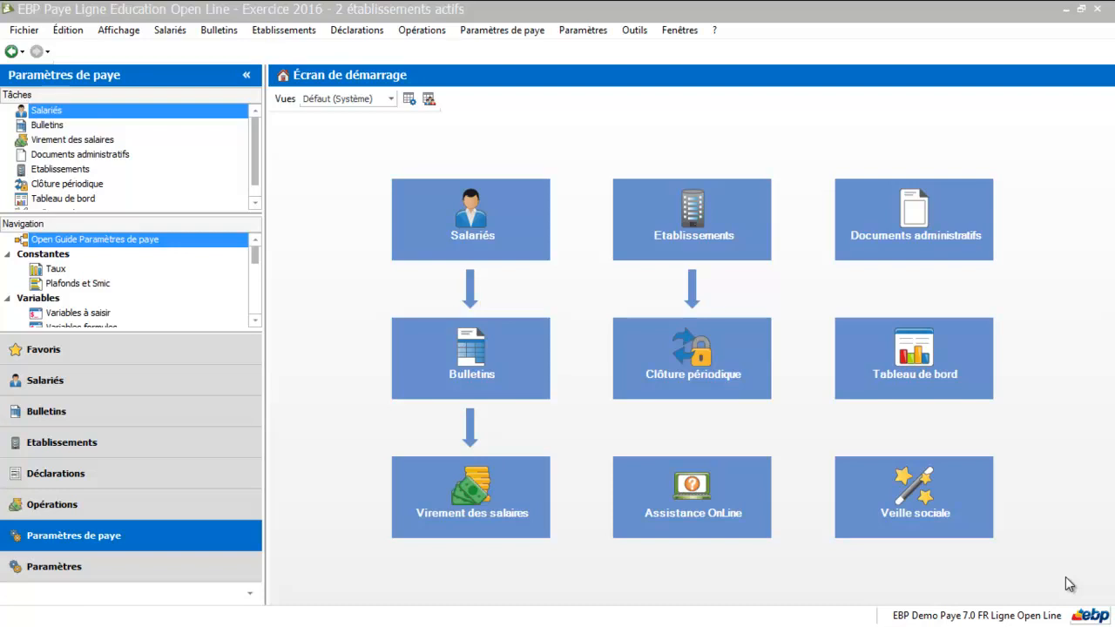
Launch the update assistant for payroll items (mise à jour des rubriques) and proceed past its welcome page to the filters
click(174, 573)
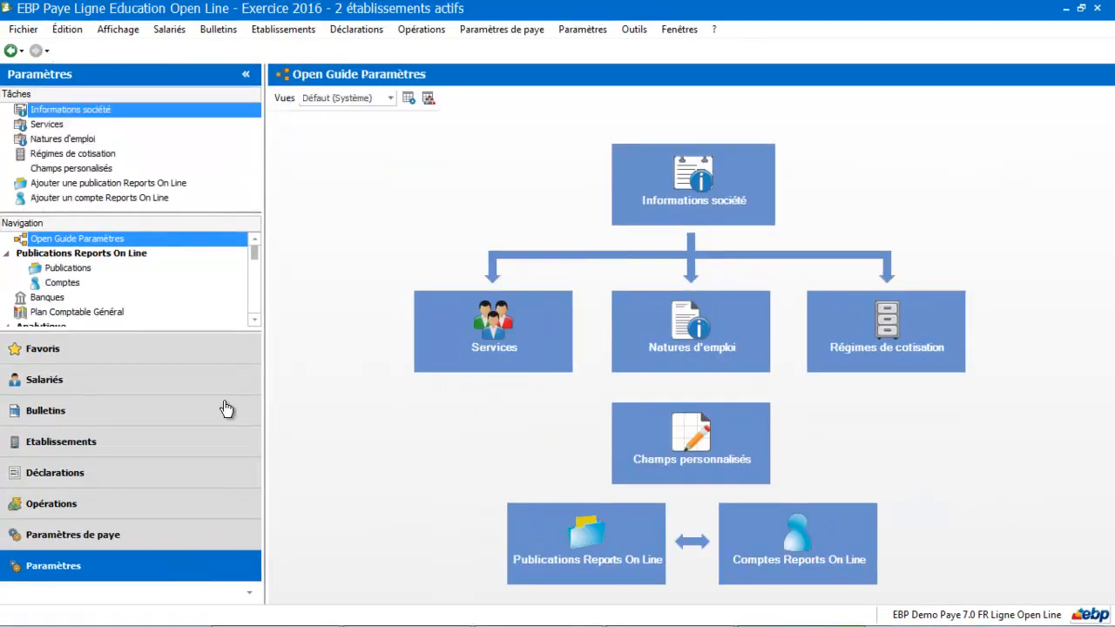
click(113, 540)
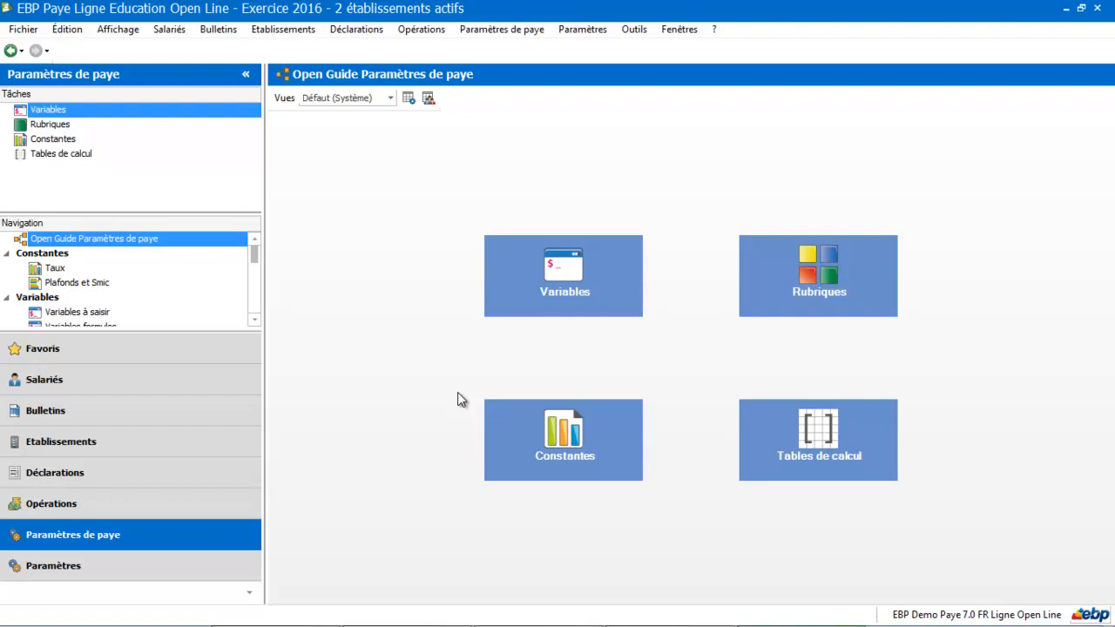
click(632, 30)
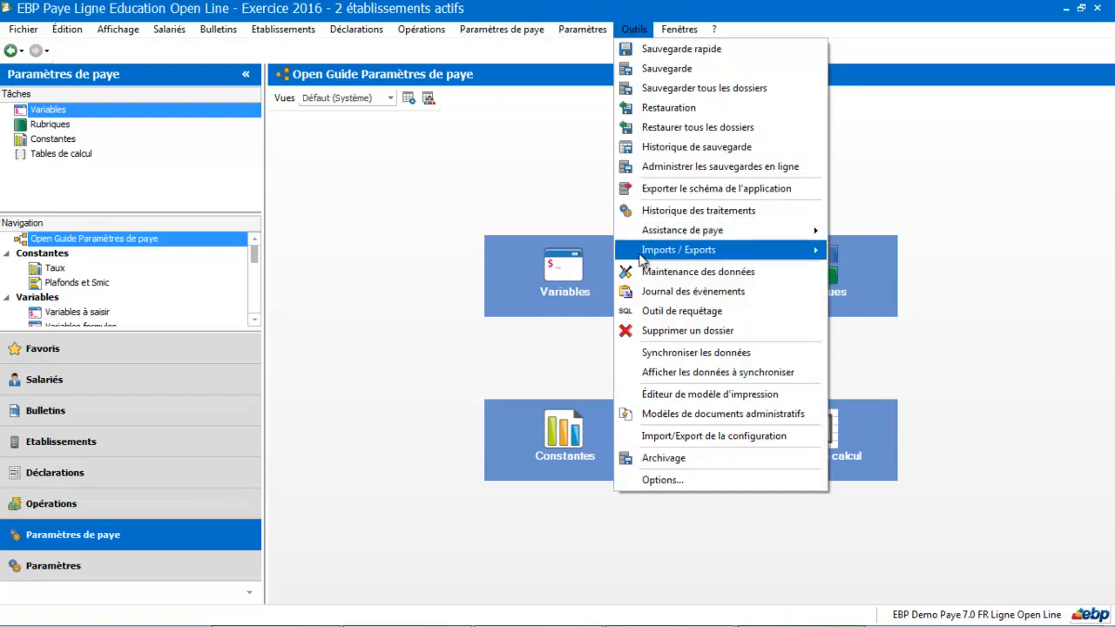
mouse_move(665, 238)
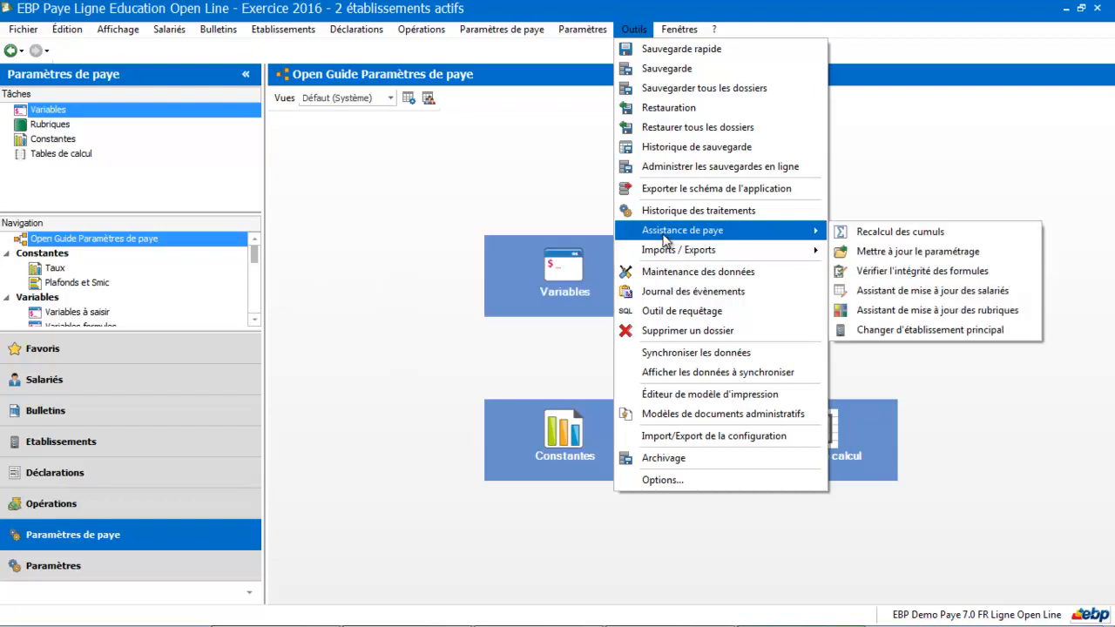
click(874, 312)
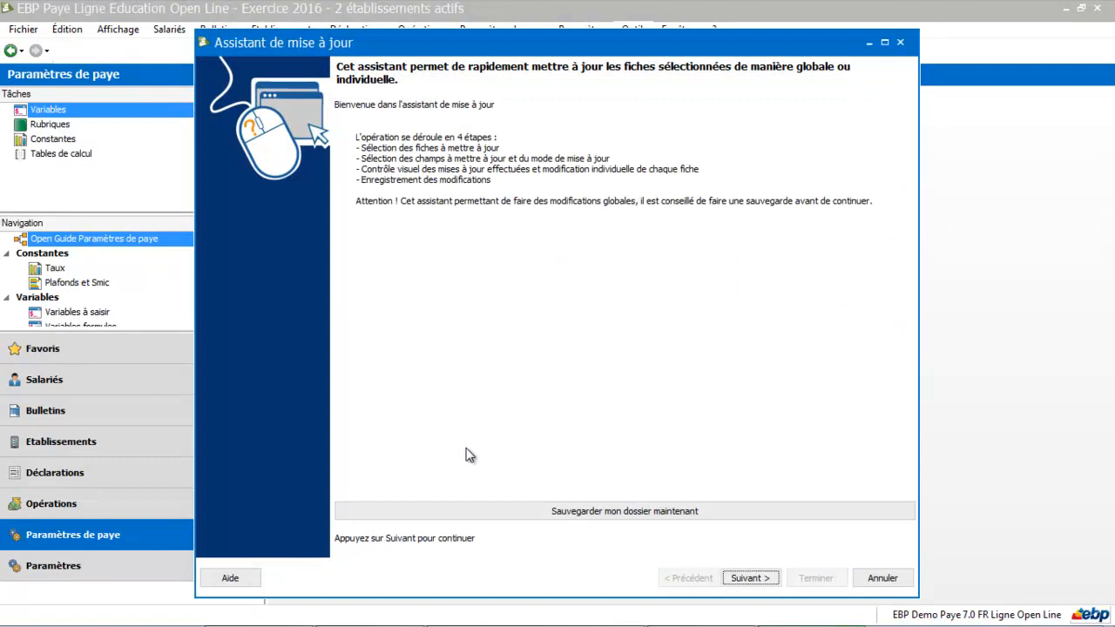
click(737, 580)
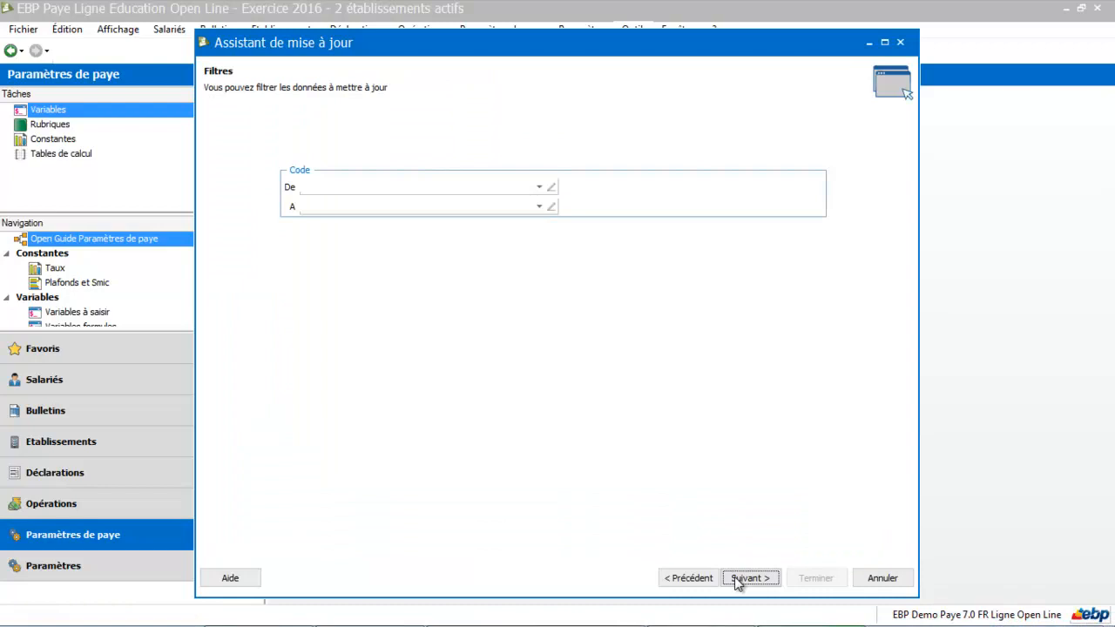
Restrict the update to all gross pay items (Rubrique de brut) with the theme Primes and continue to the updates page
click(540, 188)
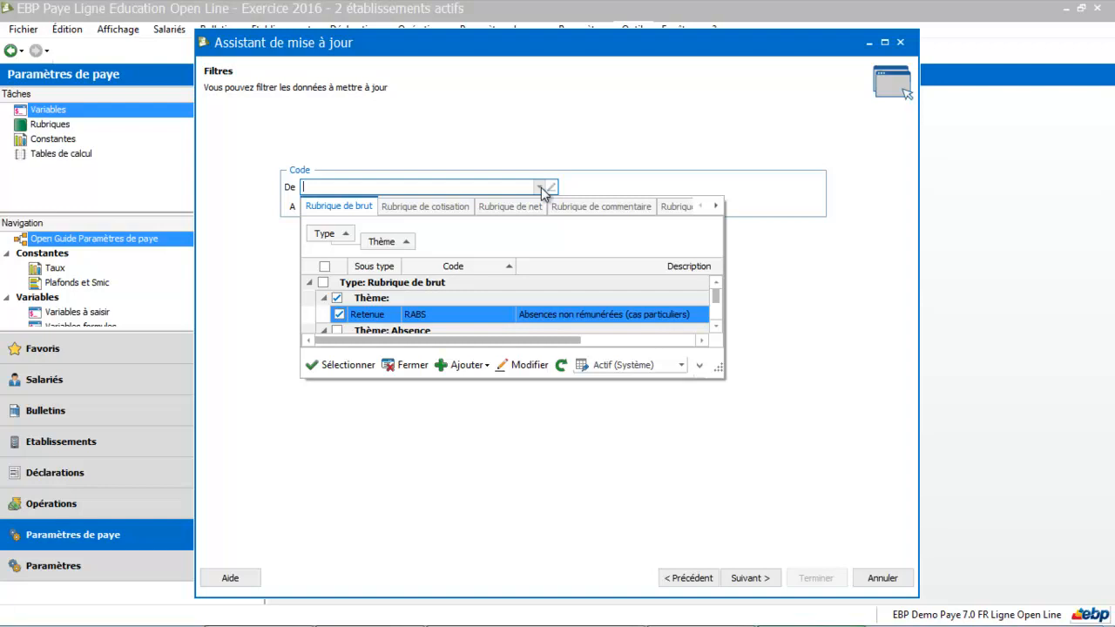
click(411, 240)
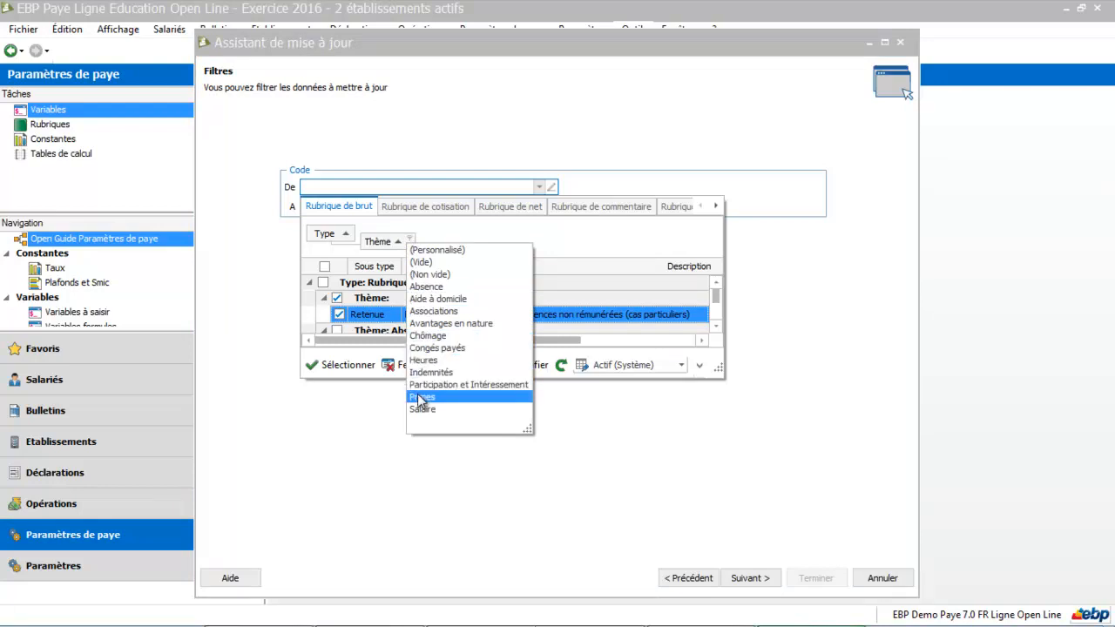
click(421, 397)
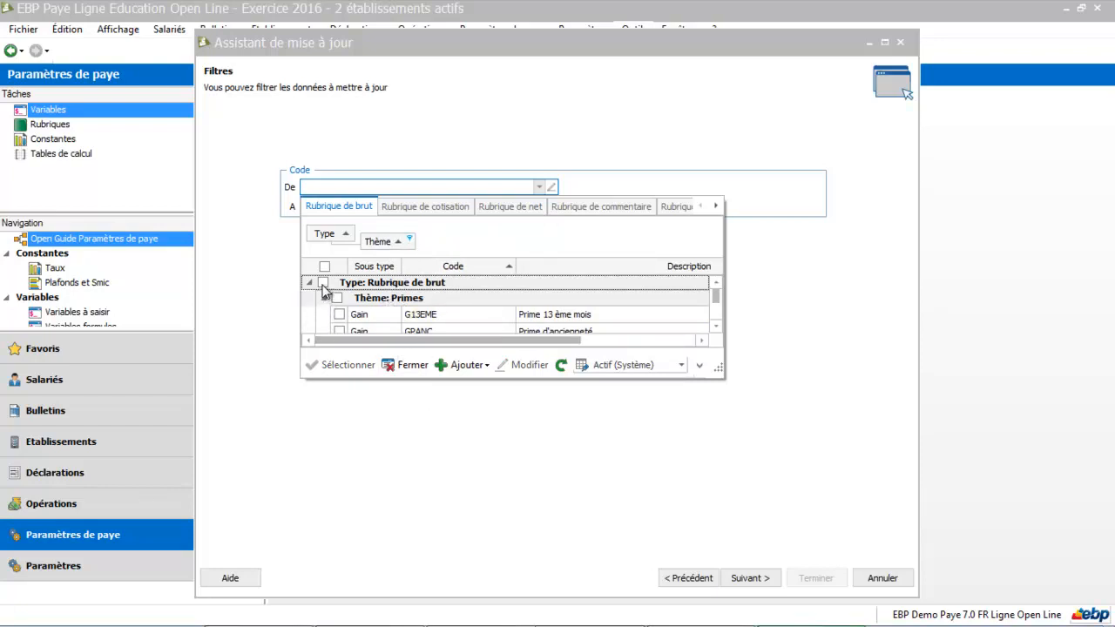
click(322, 283)
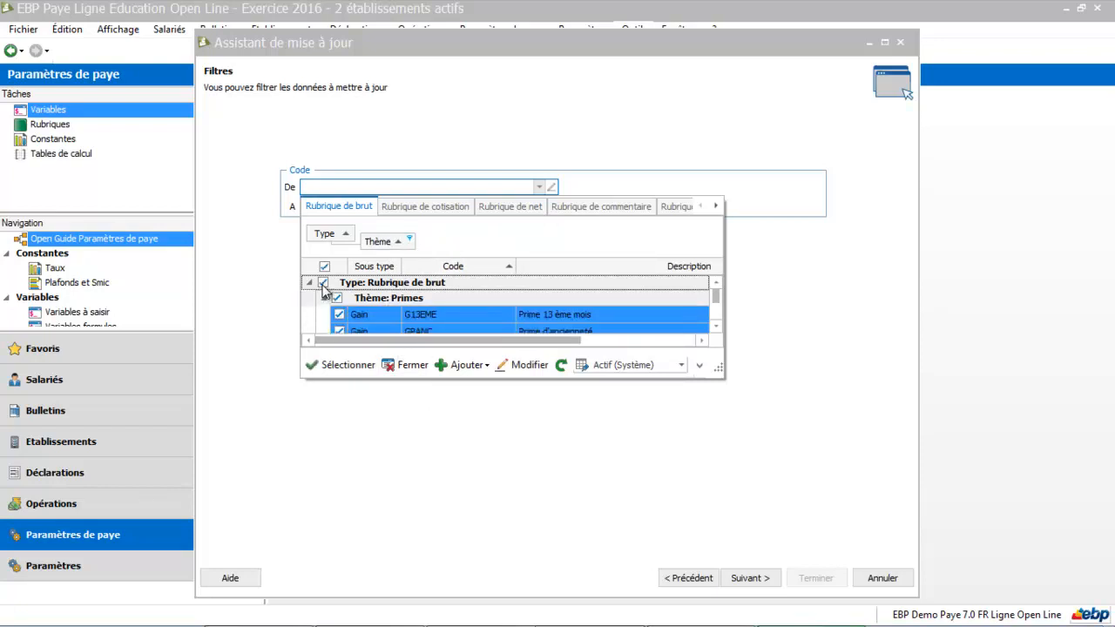
click(349, 366)
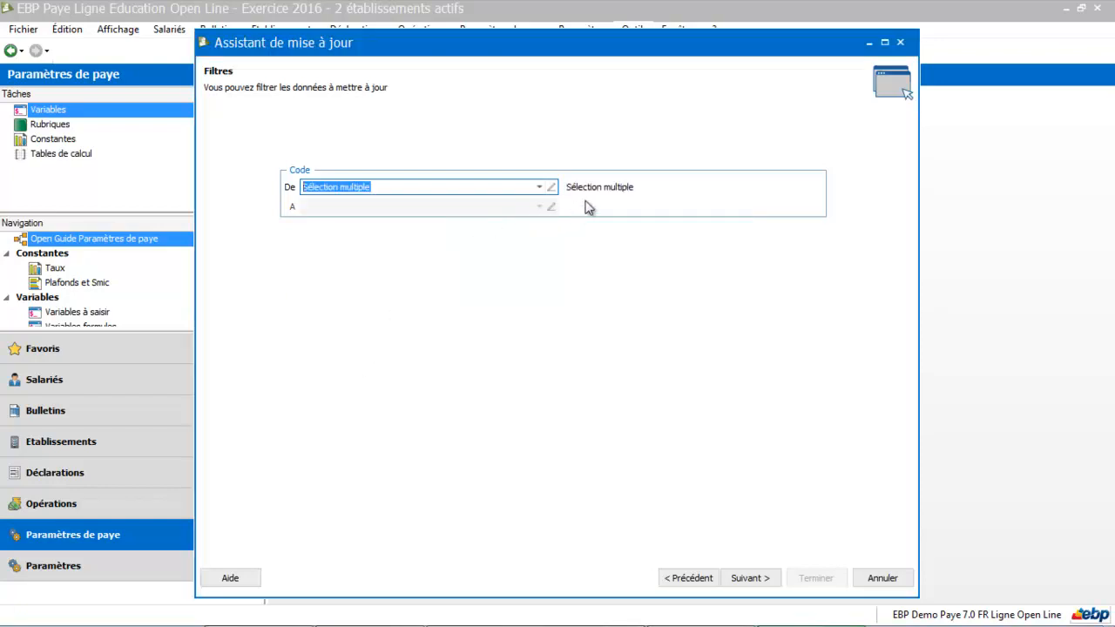
click(749, 581)
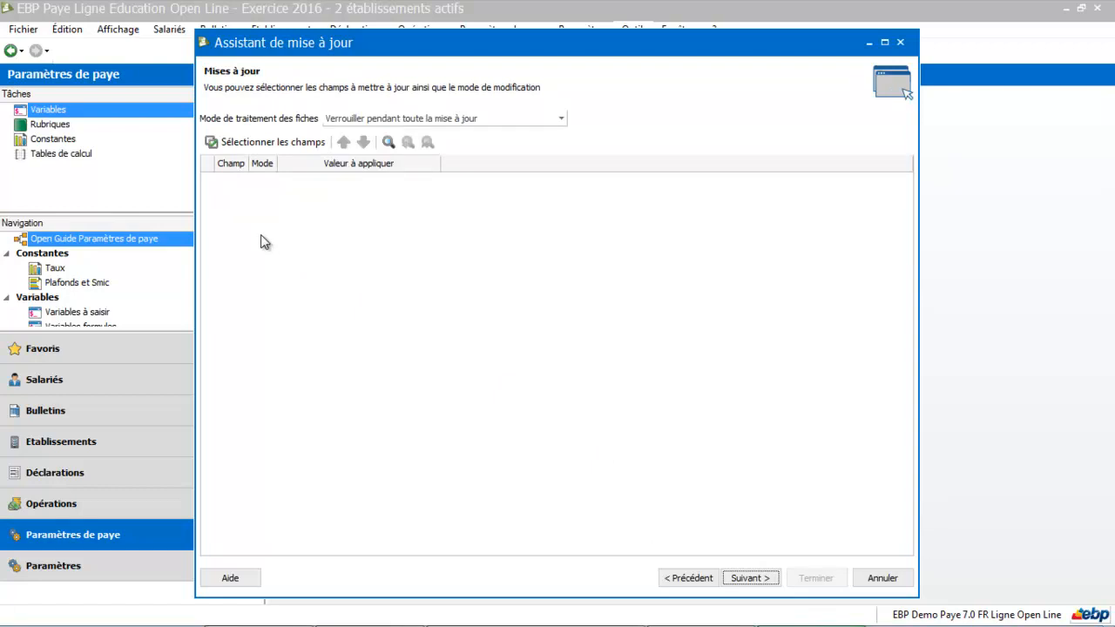
Choose Compte de charge as the only field to update
click(259, 144)
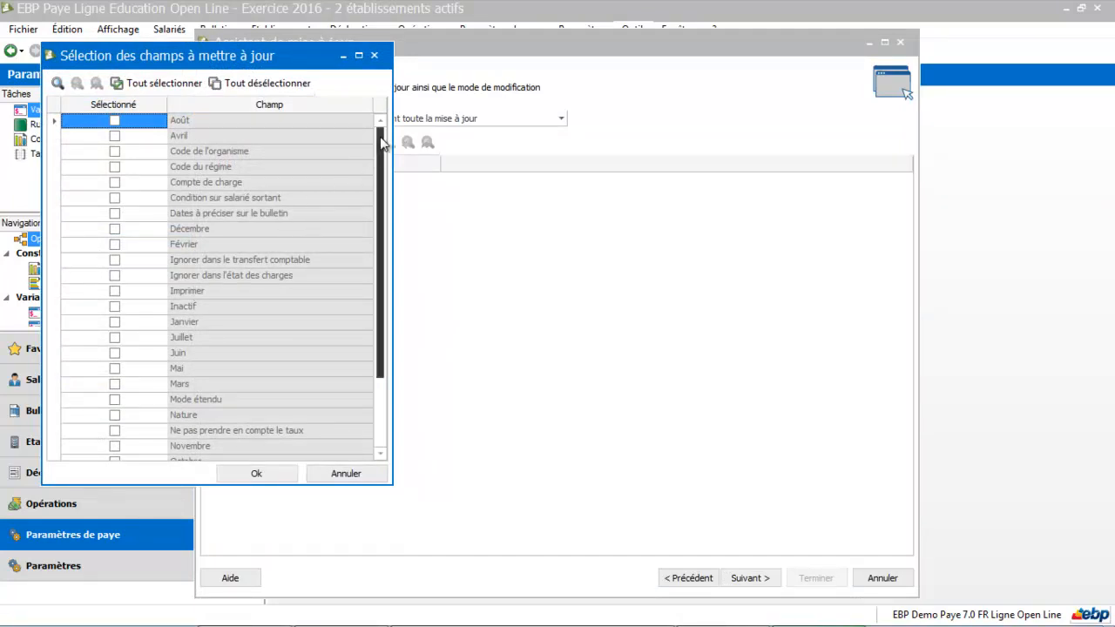
drag(382, 144, 366, 126)
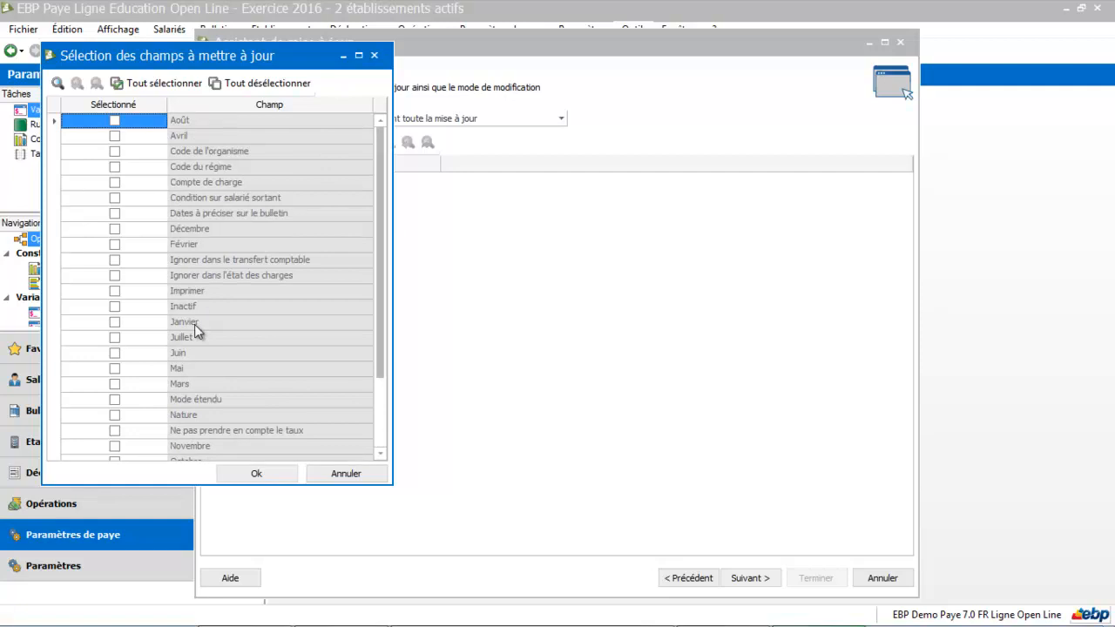
click(115, 184)
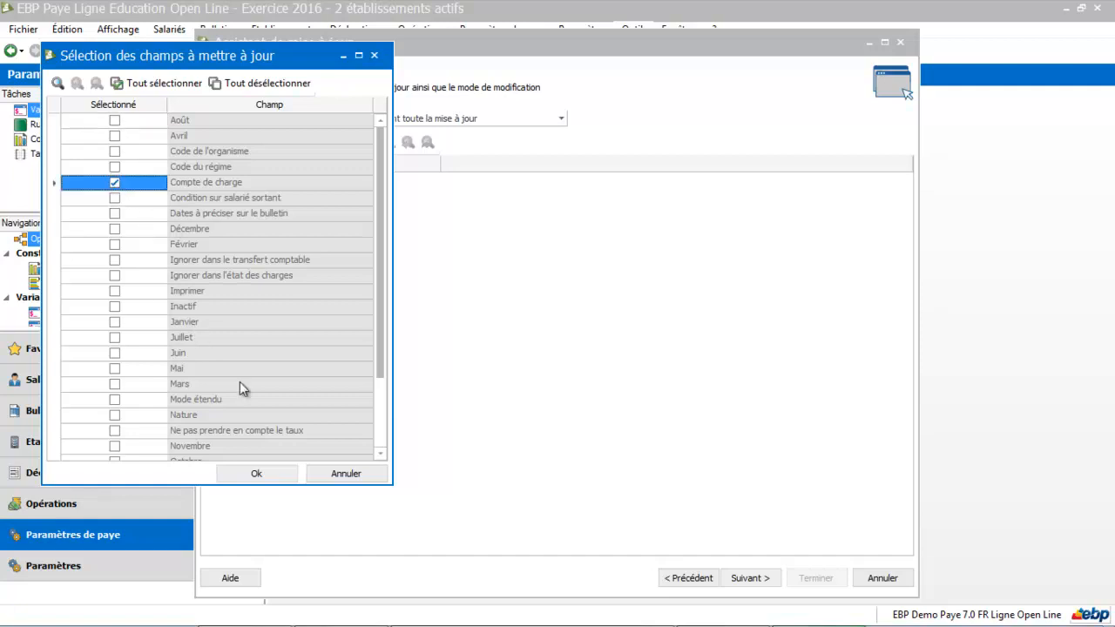
click(256, 477)
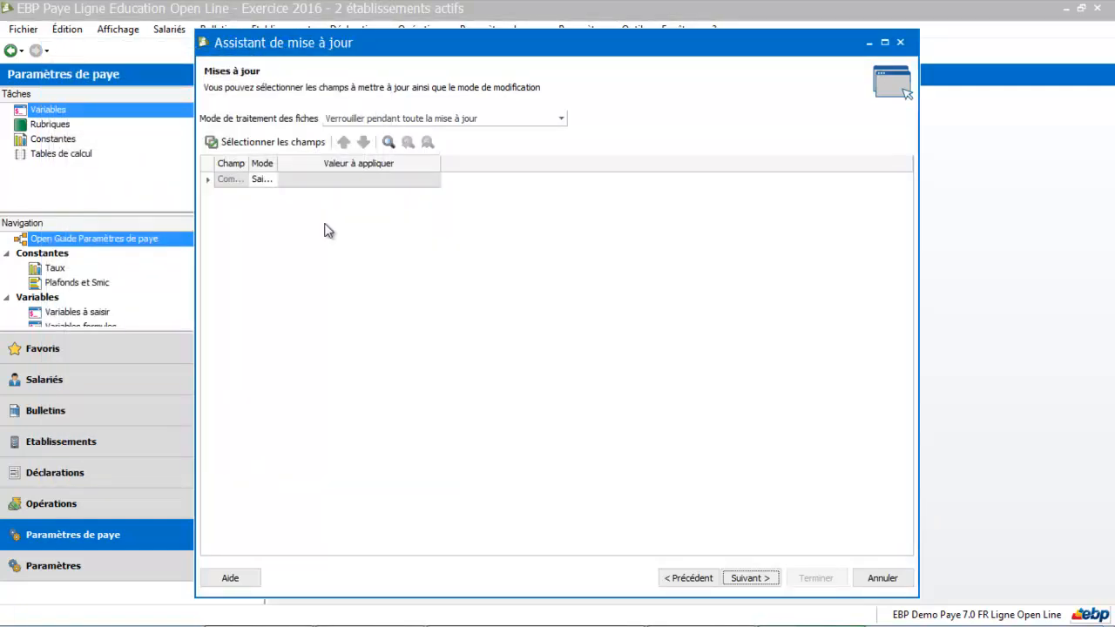
Set the Compte de charge update mode to Saisie globale with 641800 as the value to apply
drag(277, 163, 341, 163)
click(331, 179)
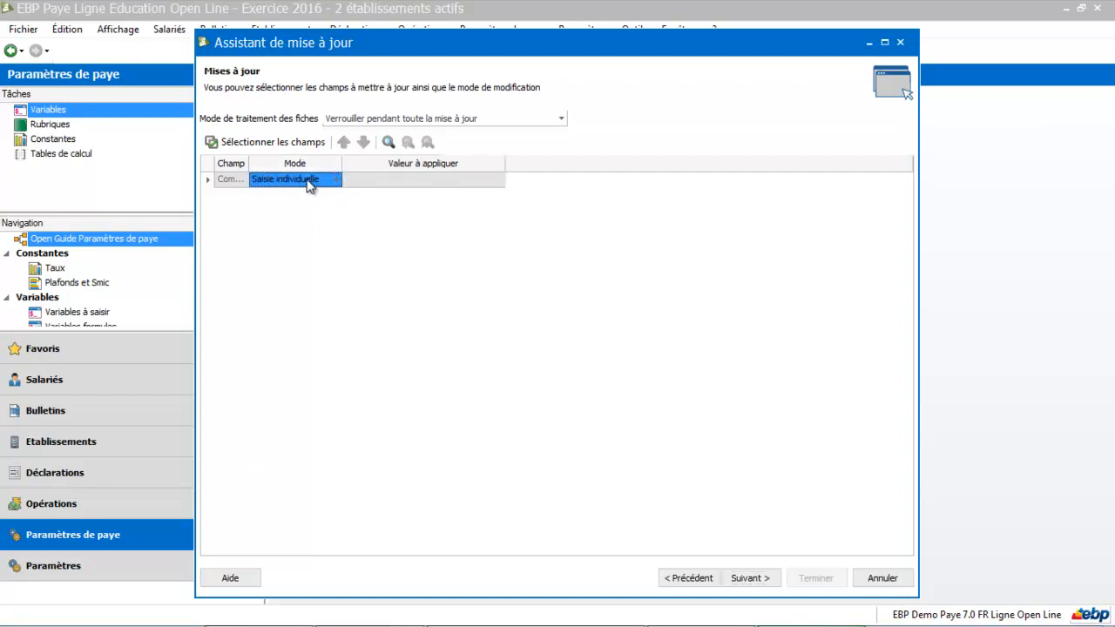
click(307, 180)
click(295, 207)
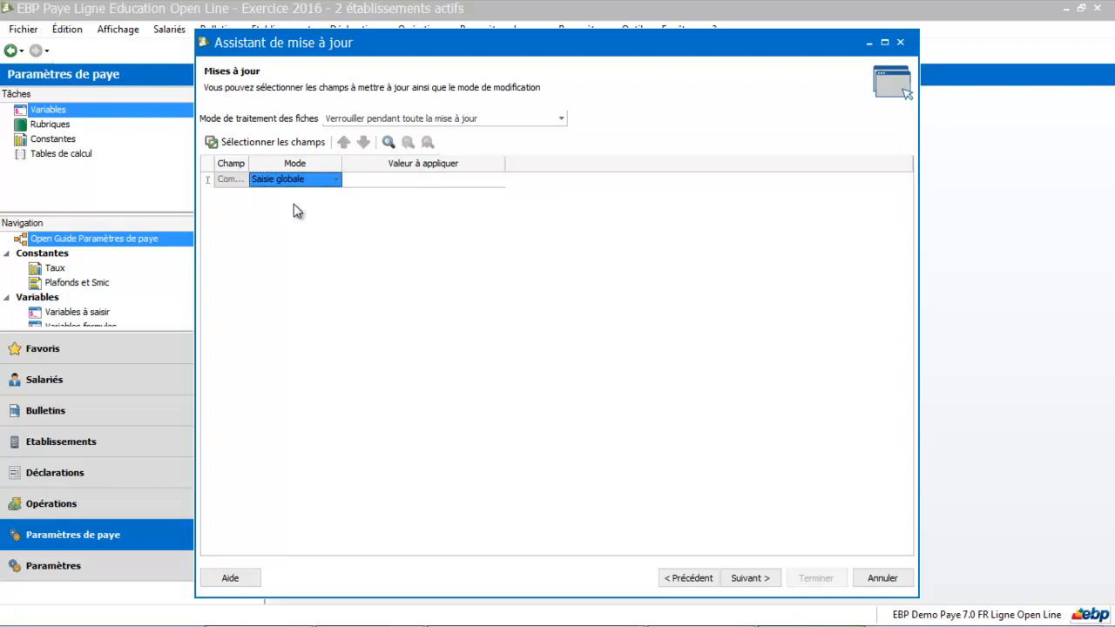
click(376, 179)
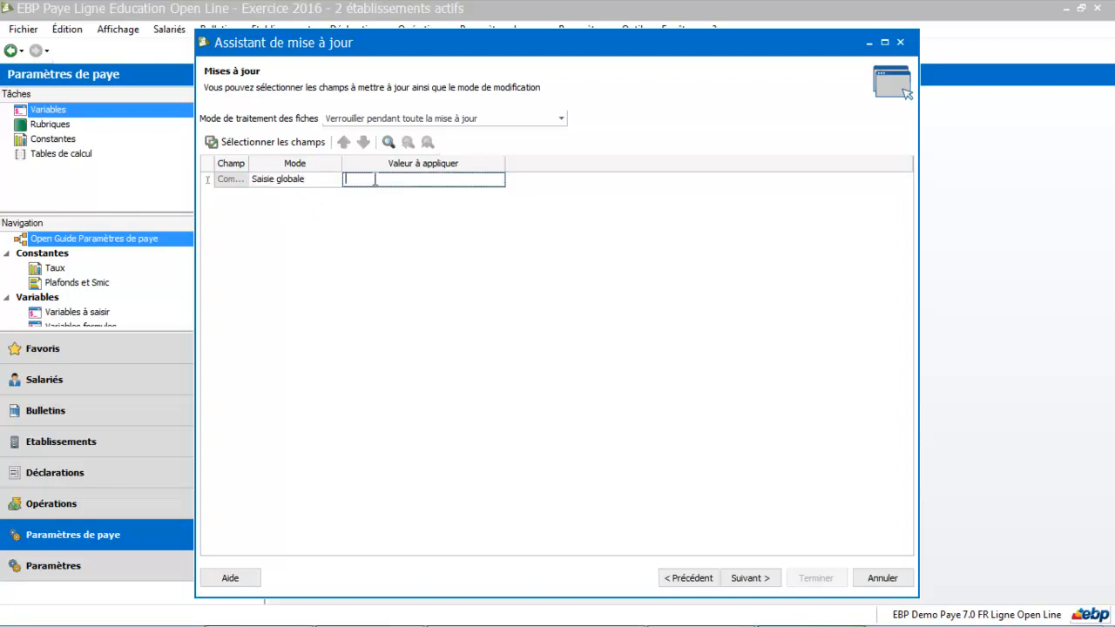
text(641800)
key(Return)
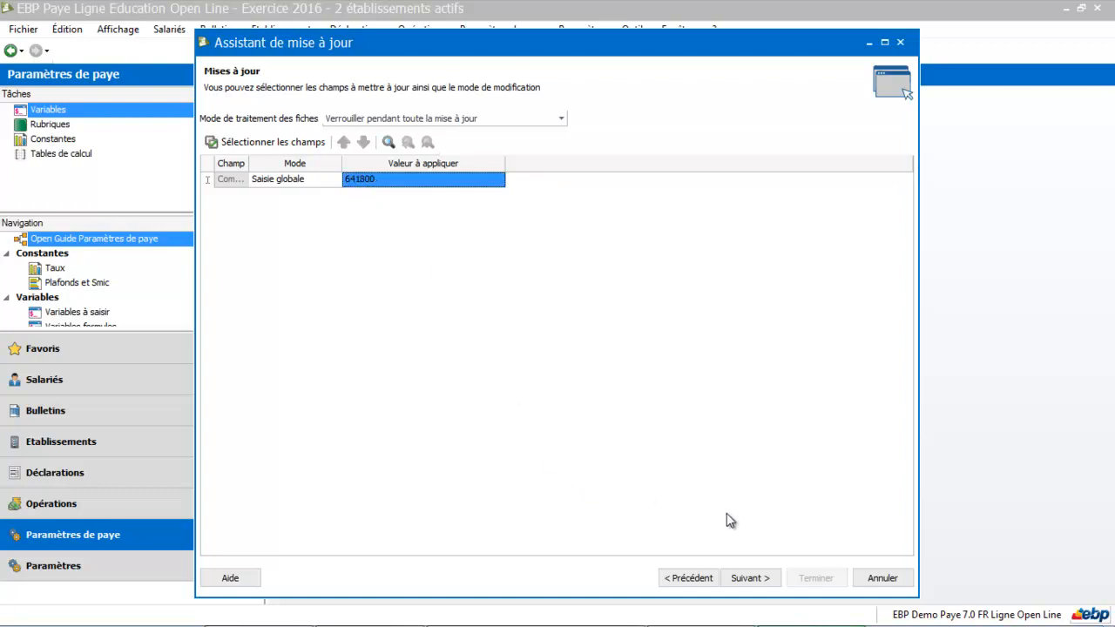
Accept the changes for all listed payroll items, run the update and close the assistant
click(745, 580)
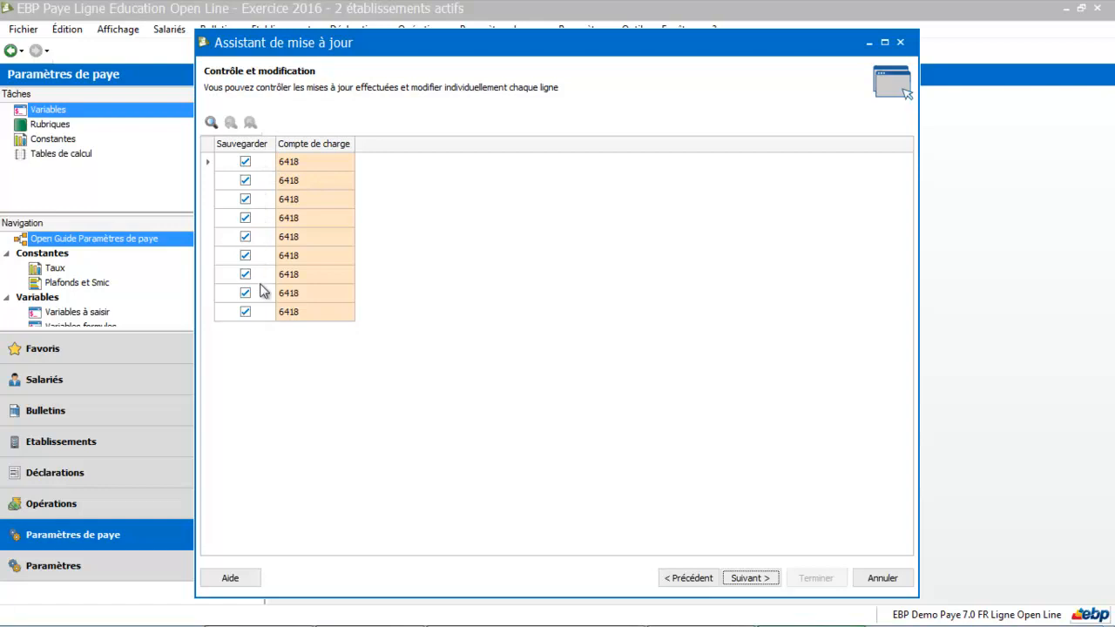
click(748, 580)
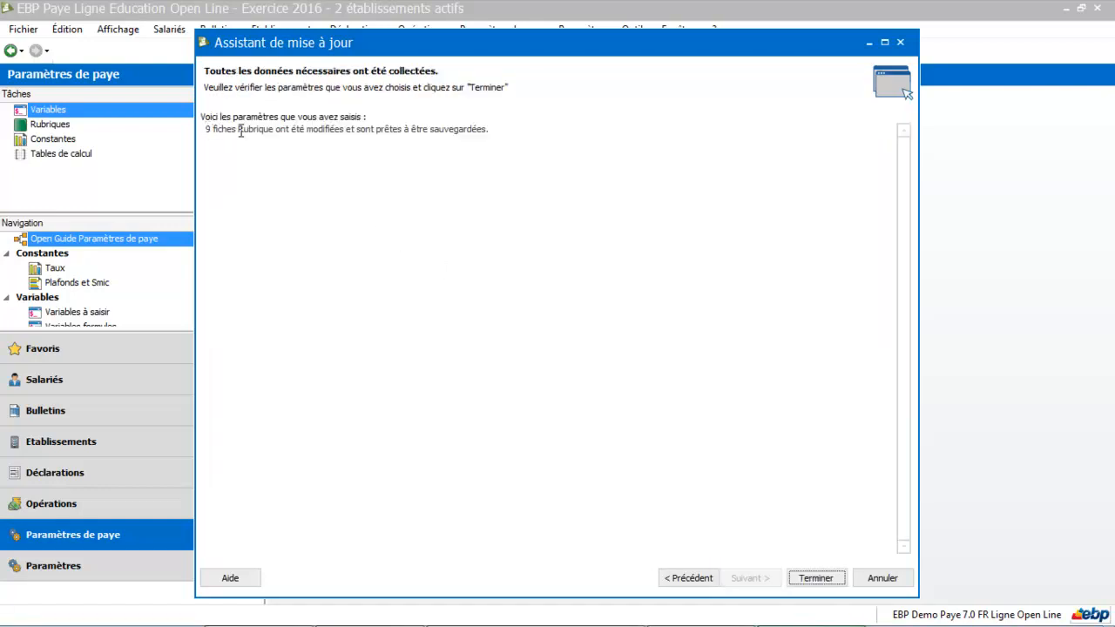
click(819, 579)
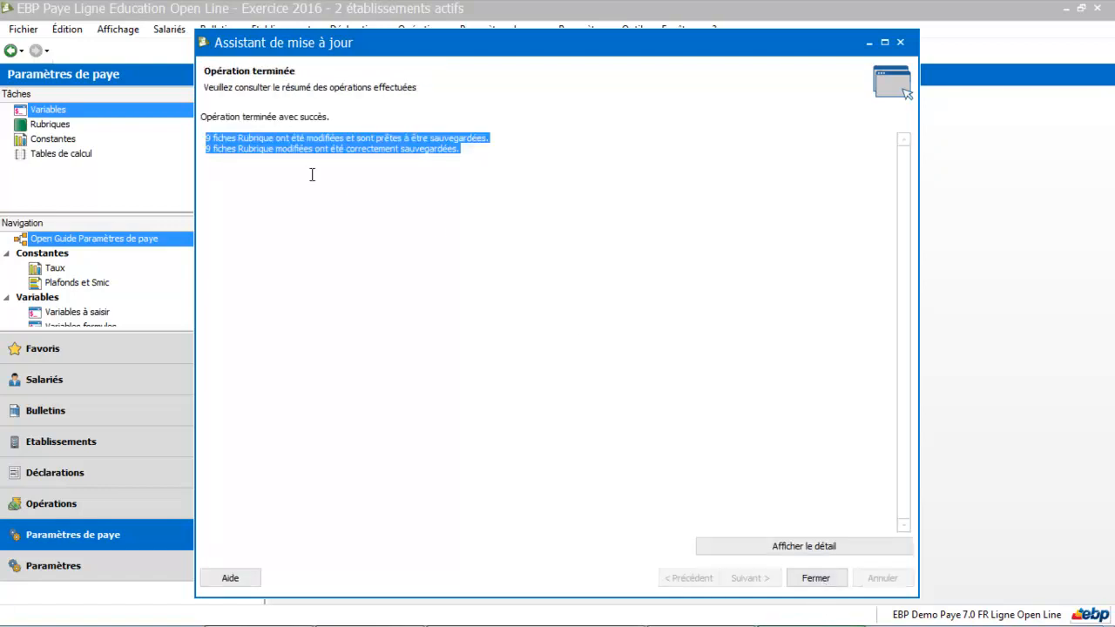
click(817, 580)
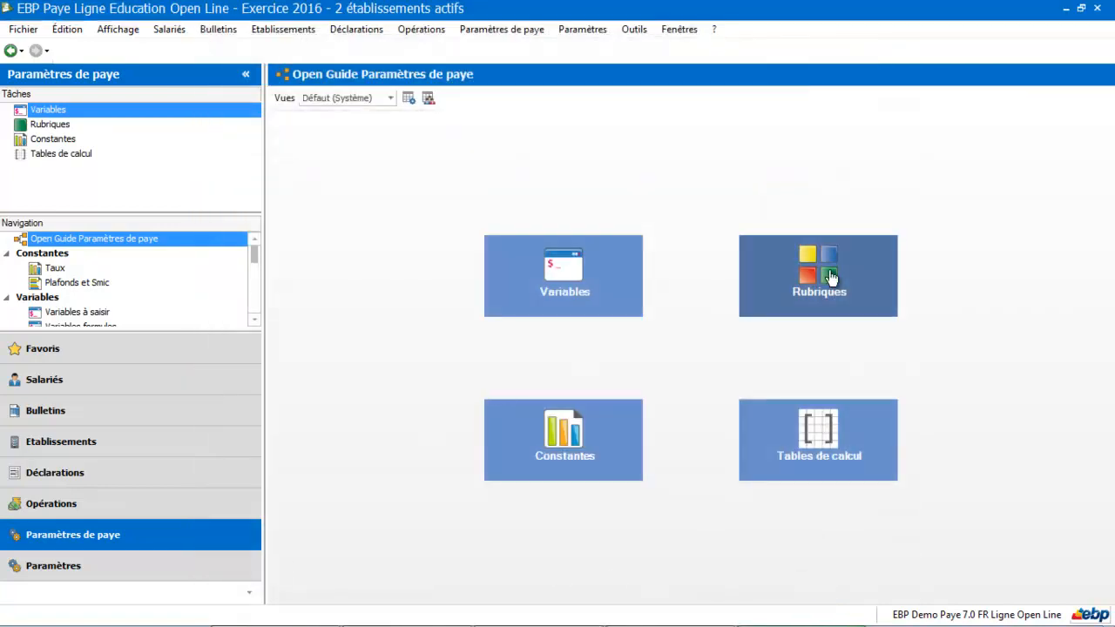
Show the payroll items list (Rubriques) and filter the gross pay items by the theme Primes
click(811, 277)
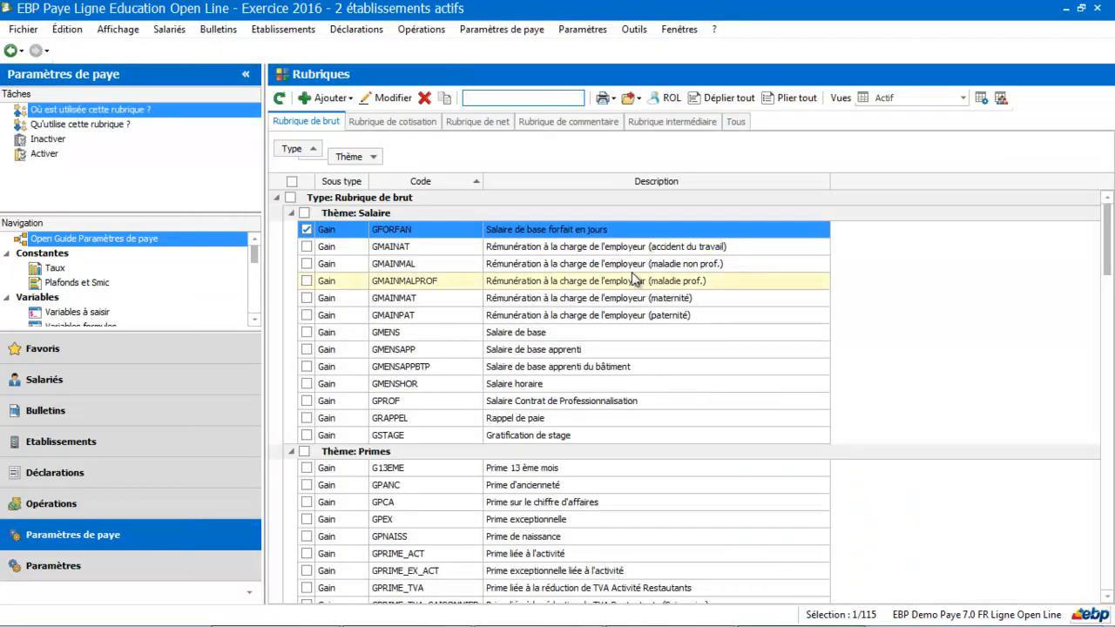
click(374, 151)
click(377, 156)
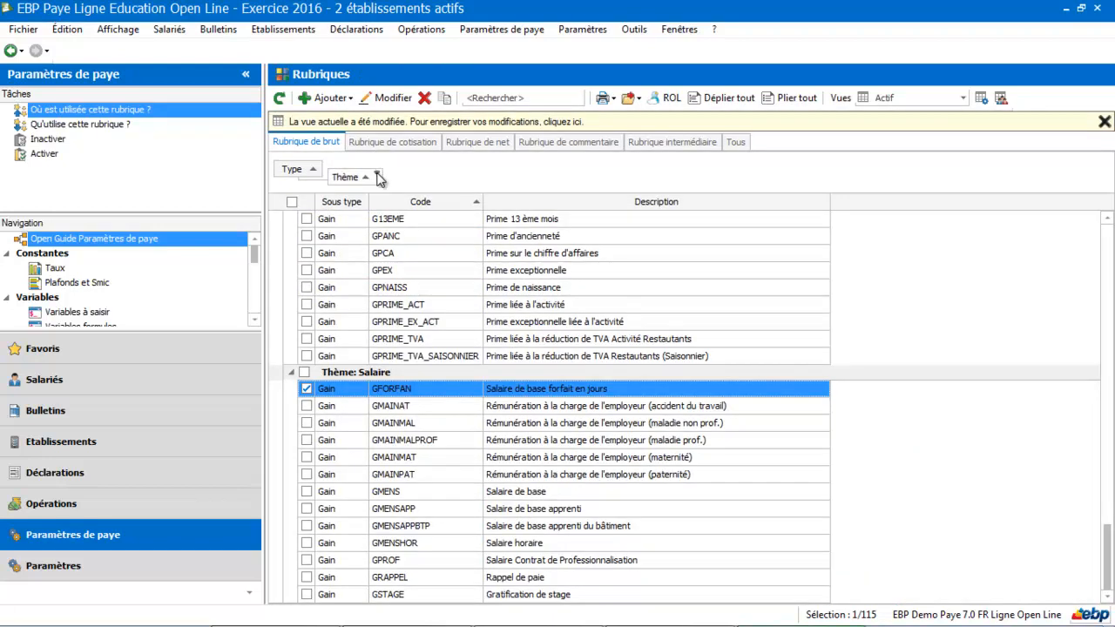
click(378, 178)
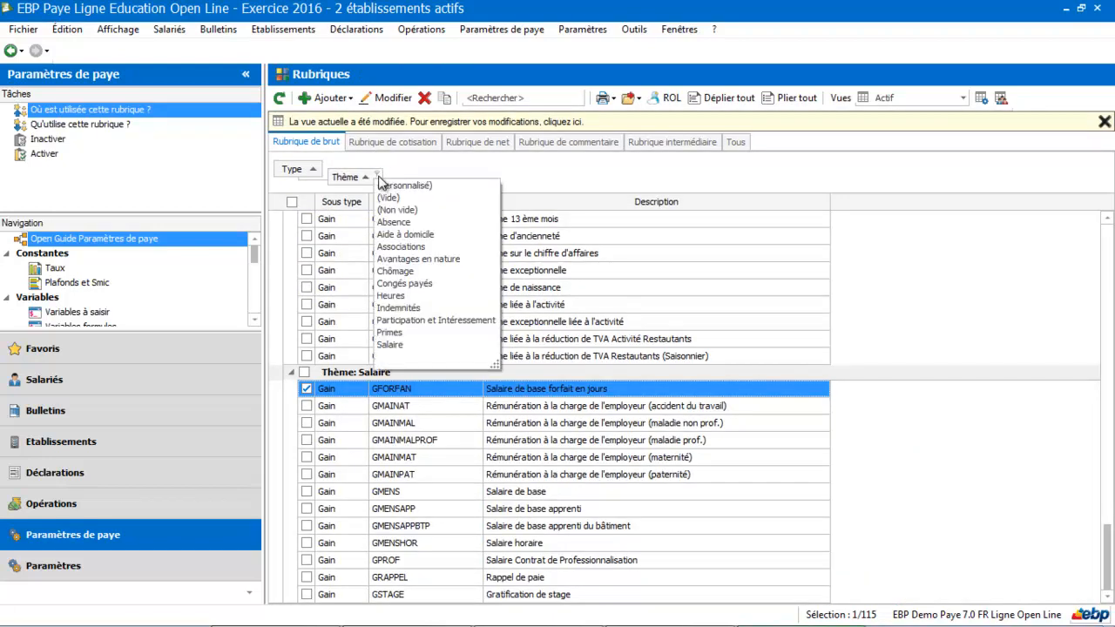
click(389, 333)
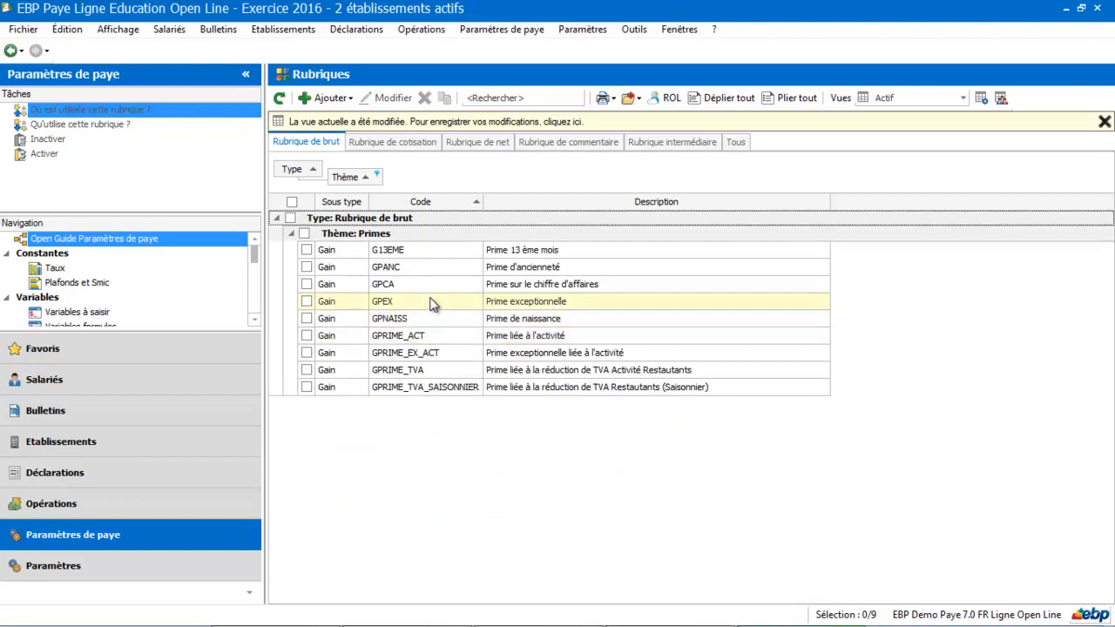
Check the Compte charge in the GPEX and GPRIME_EX_ACT item records, closing each record without changes
click(429, 300)
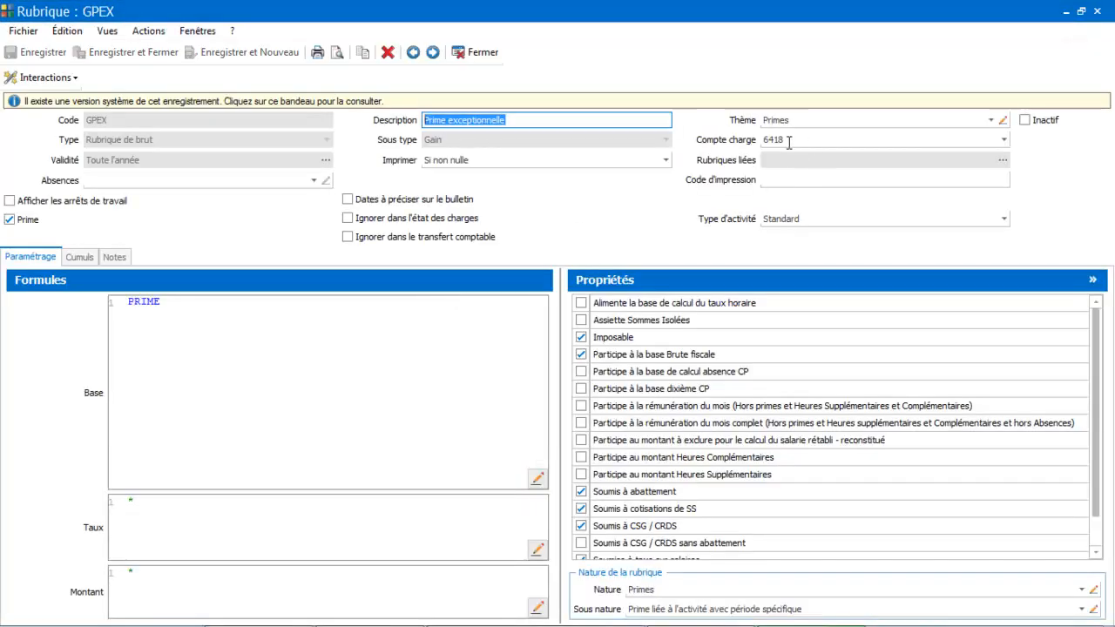
click(482, 53)
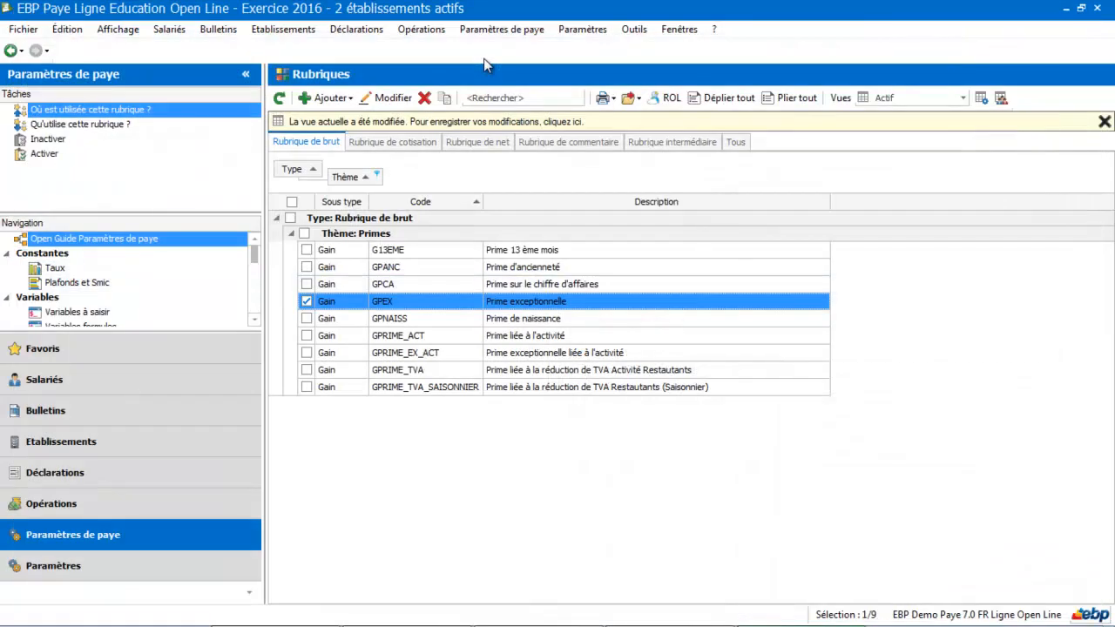
double_click(447, 354)
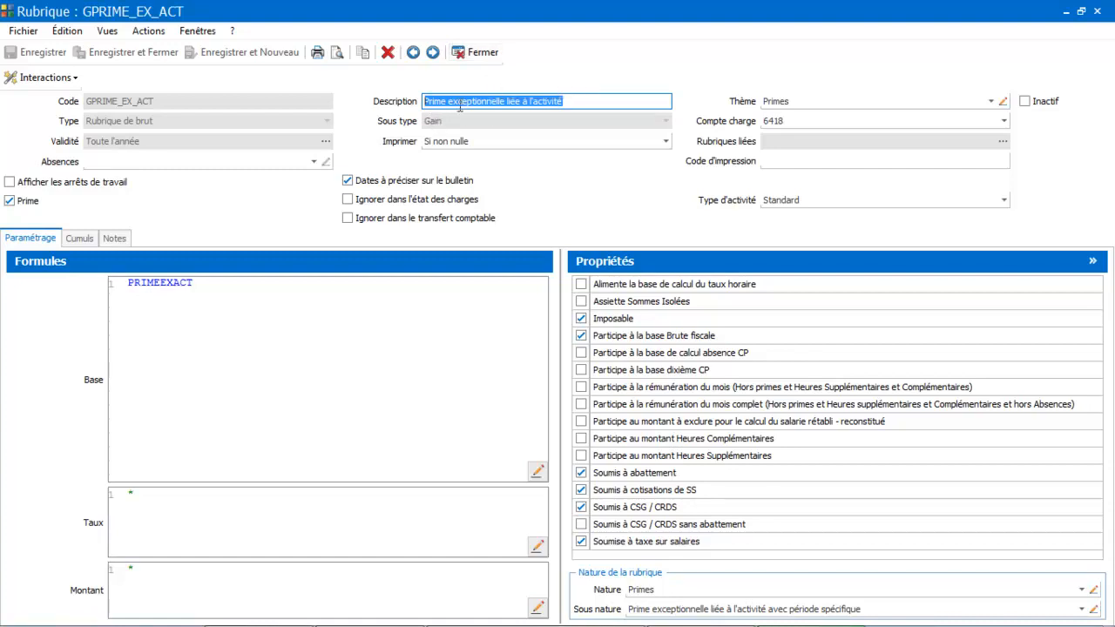
click(482, 53)
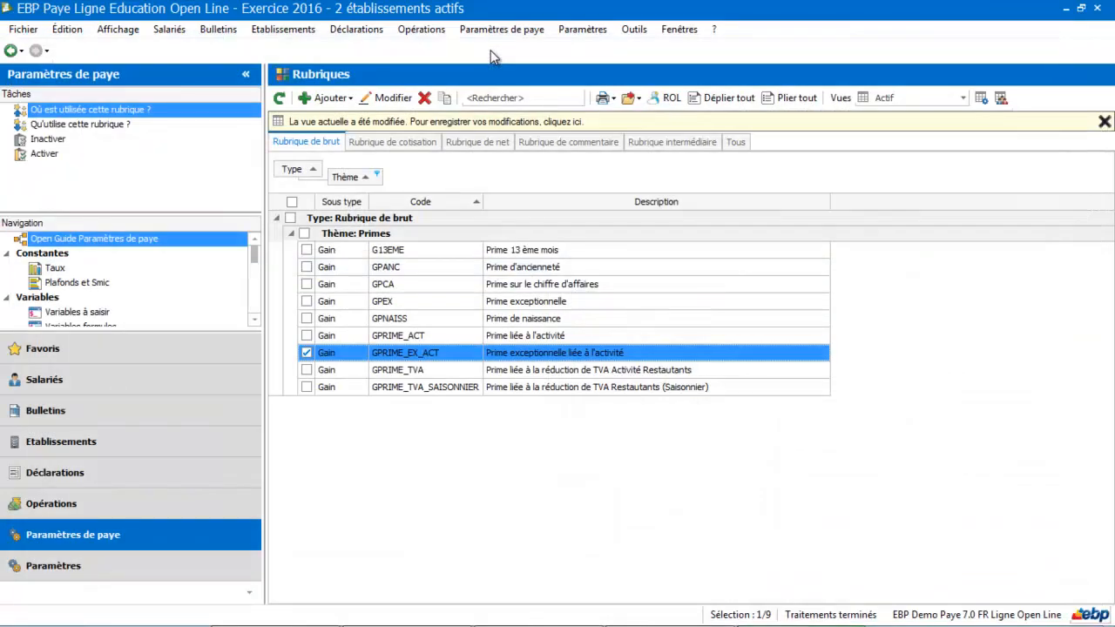